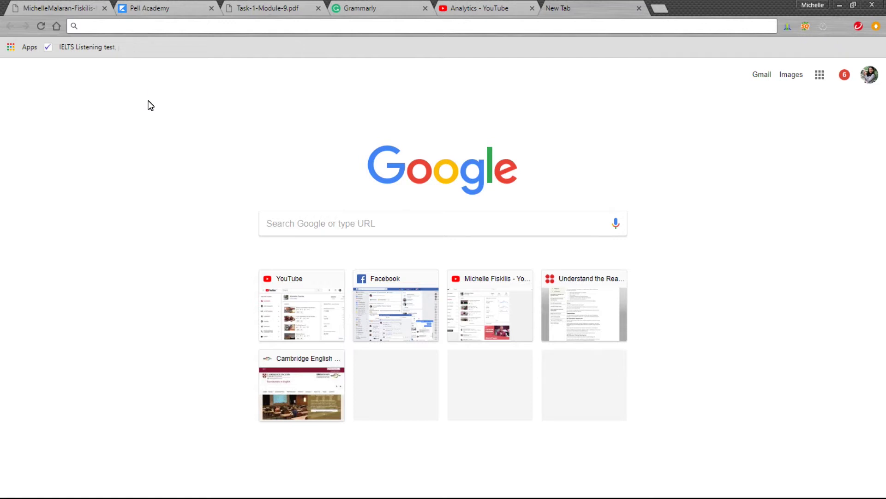
Minimize Google Chrome to reveal the Windows desktop.
left_click(839, 7)
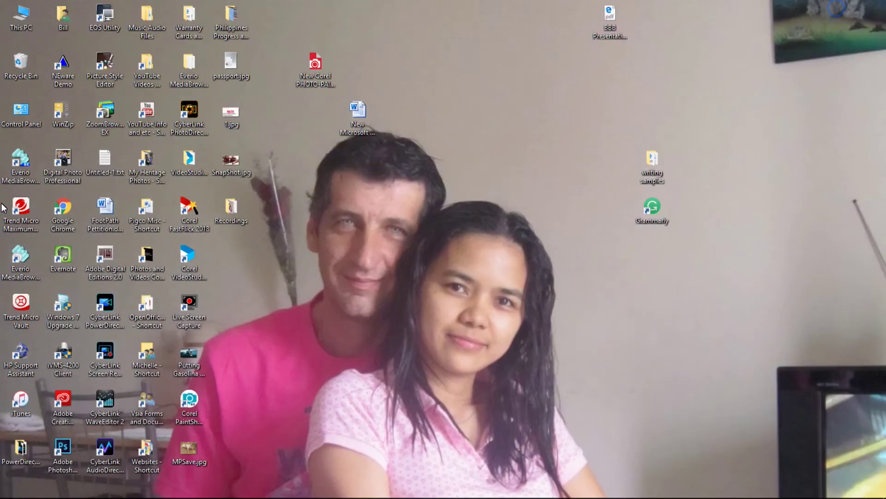
Open This PC maximized and navigate to the NAS address 192.168.0.14.
double_click(17, 29)
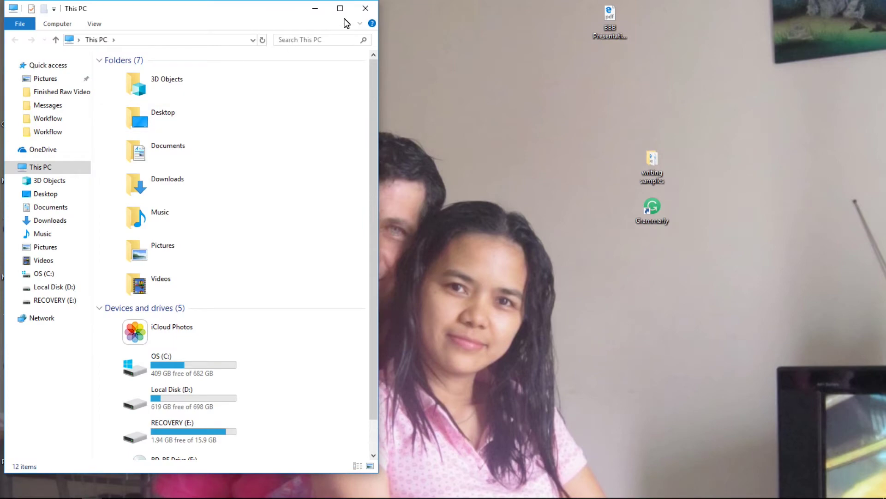
left_click(340, 9)
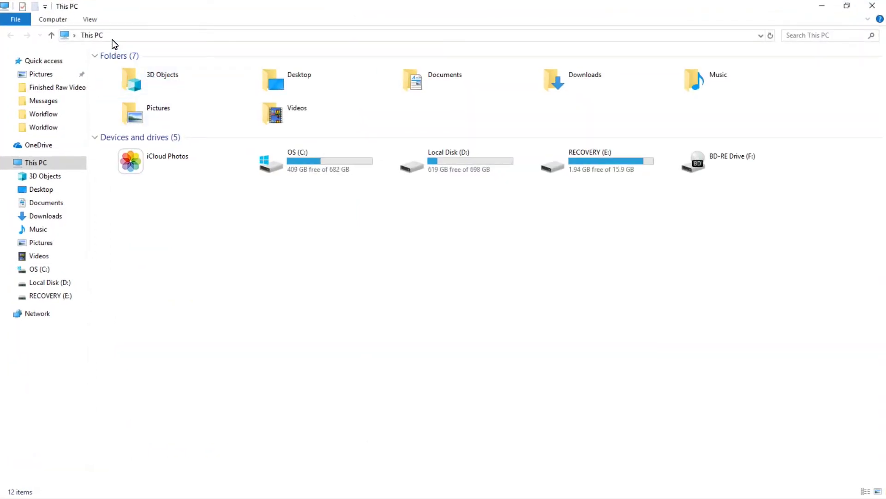
left_click(113, 35)
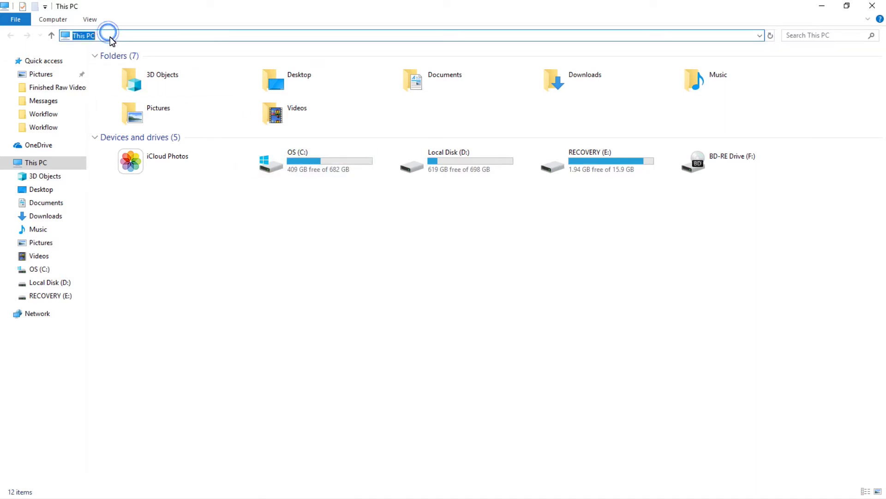
key("BackSpace")
key("ctrl+v")
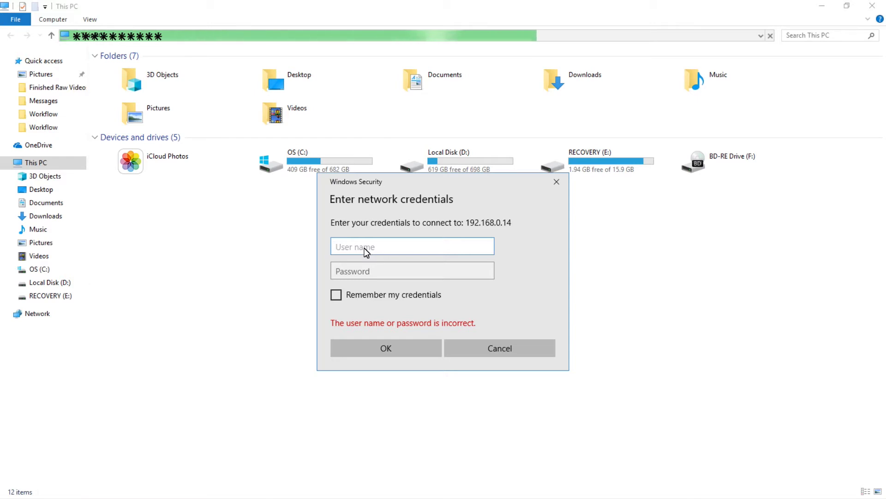
Enter the NAS account user name and password in Windows Security and submit.
key("ctrl+v")
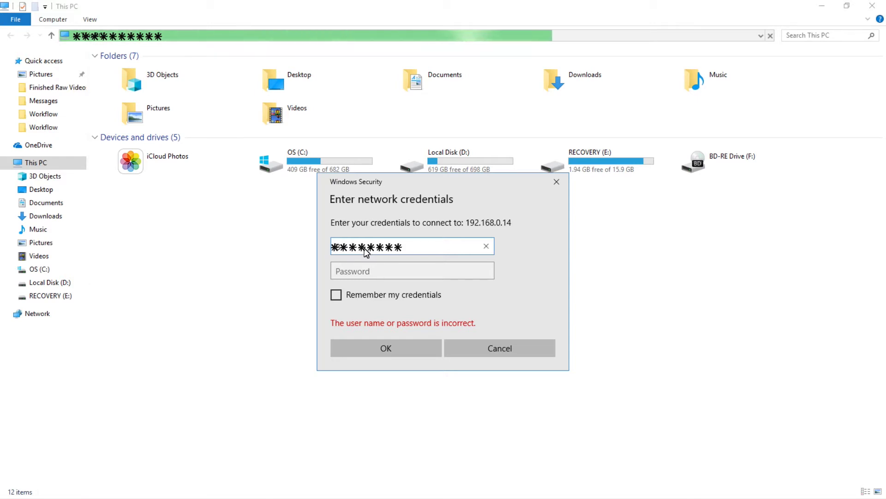
key("Right")
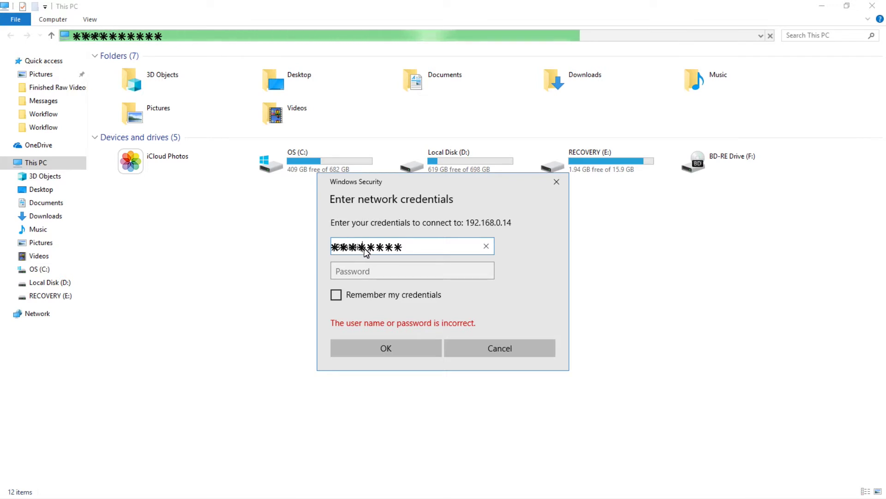
key("Tab")
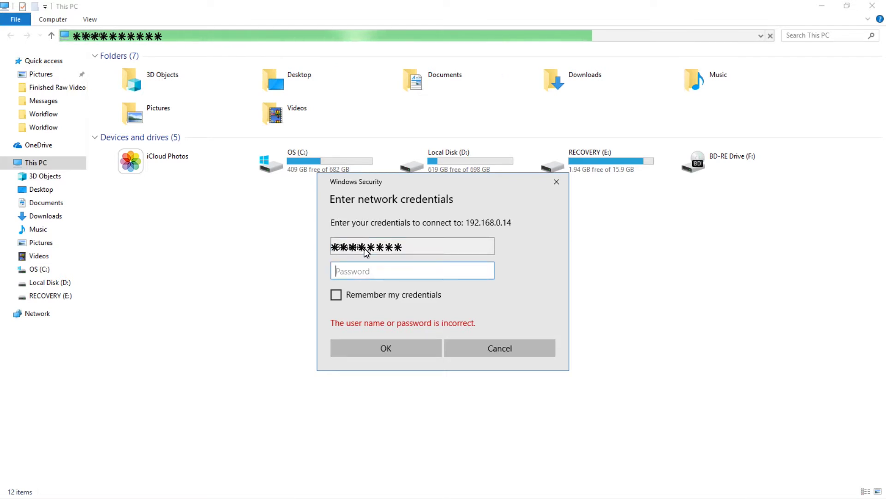
type("P")
key("Caps_Lock")
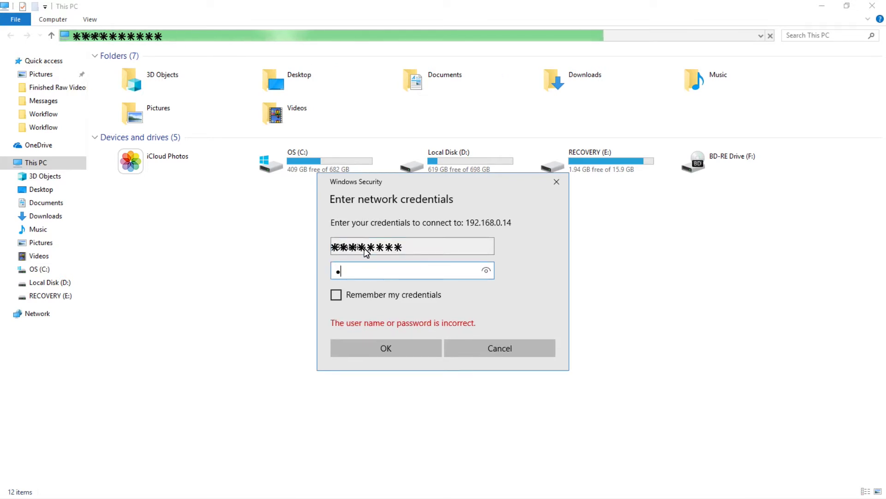
type("assword")
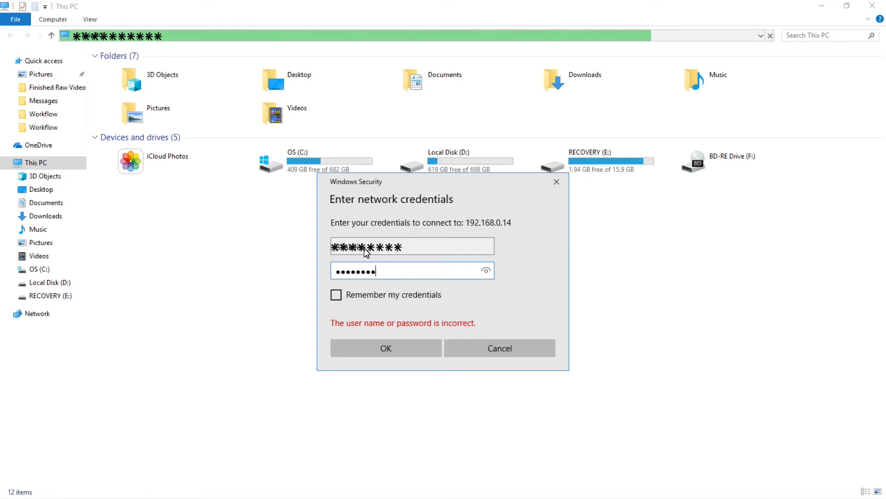
type("****")
left_click(356, 347)
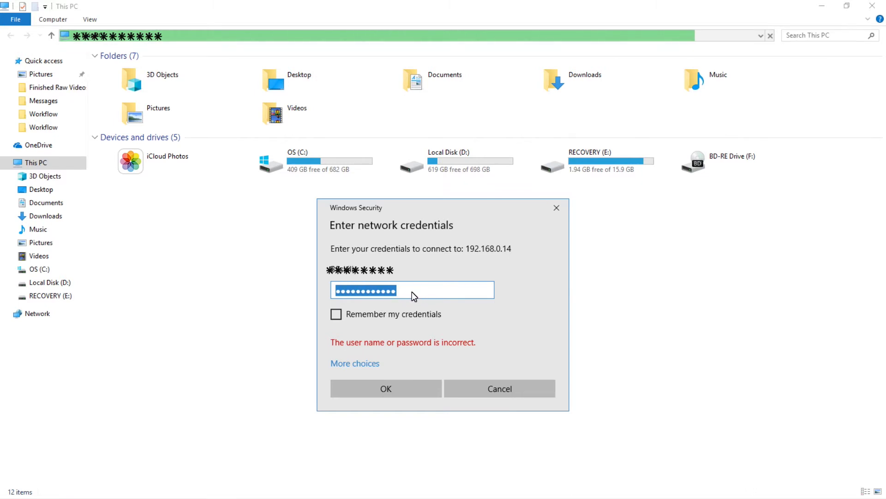
Retype the password after the error to open the NAS shared folders.
type("••••••••")
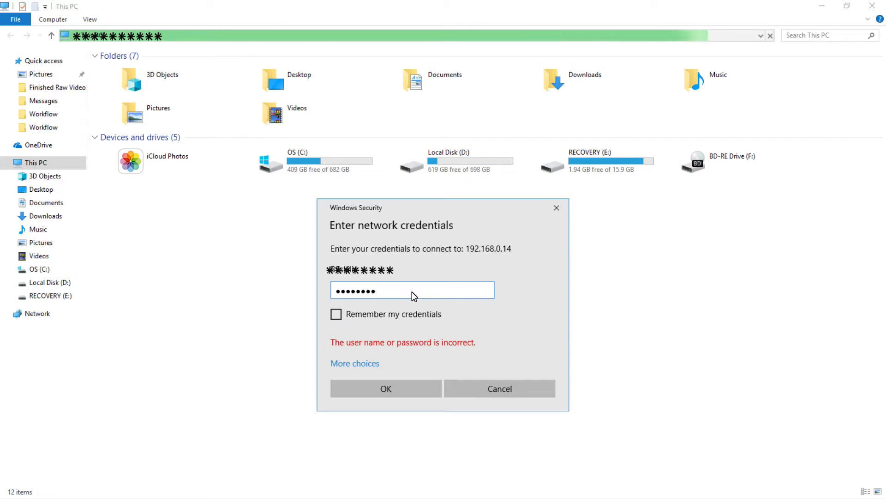
type("•")
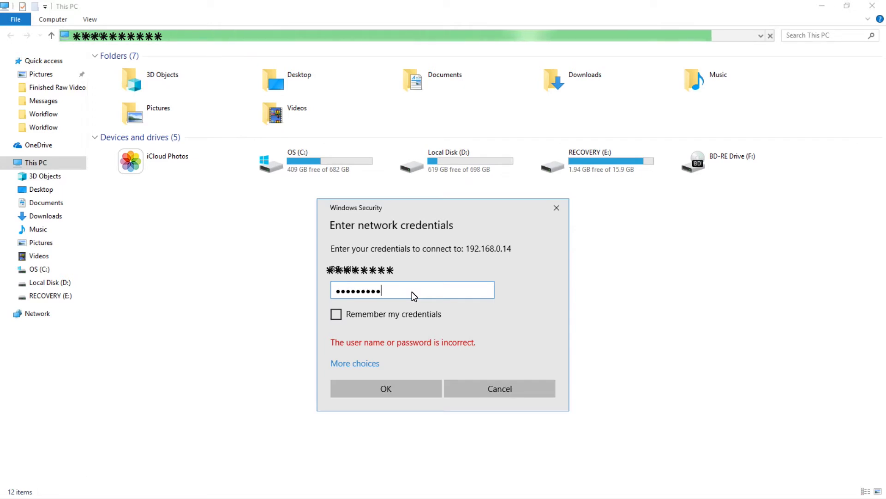
type("•••••••")
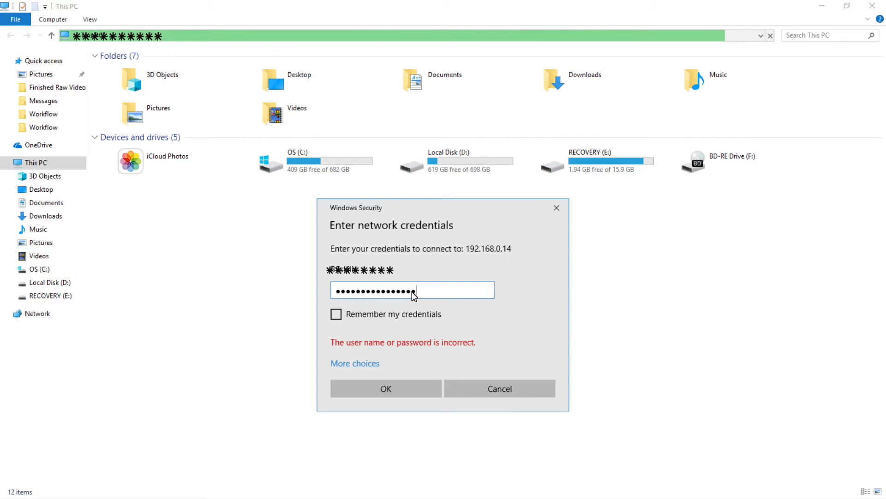
type("•••••")
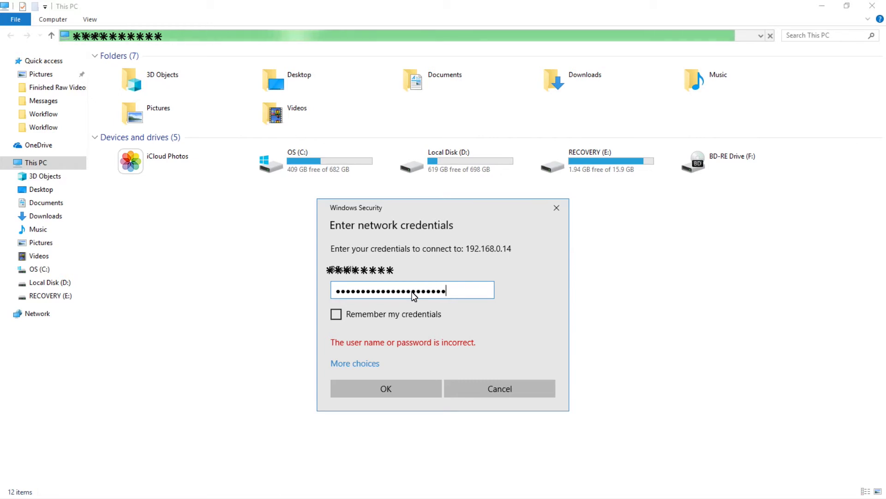
key("Return")
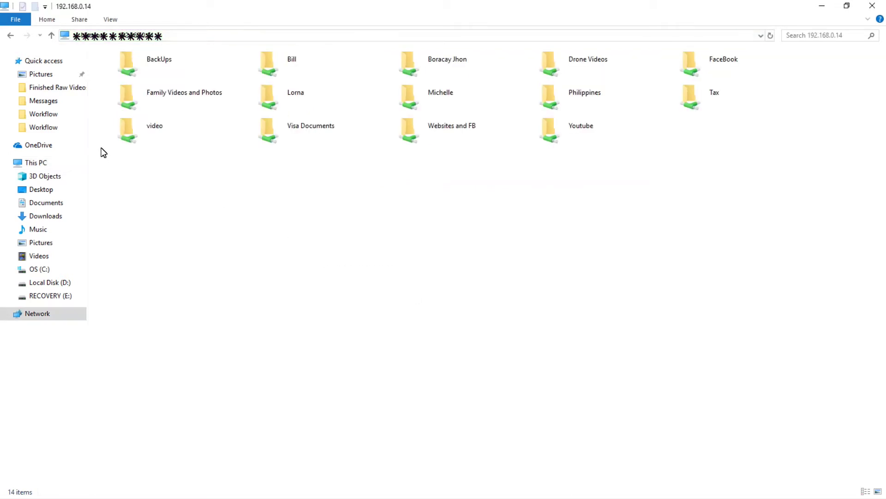
left_click(101, 137)
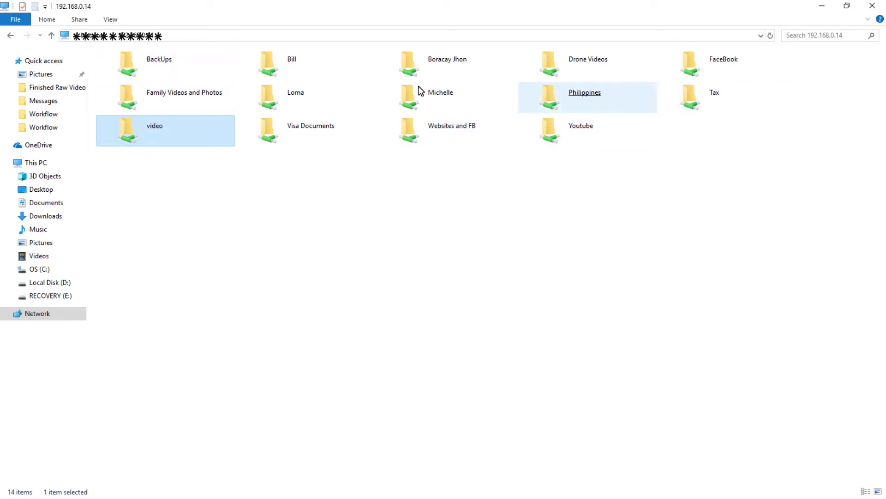
left_click(214, 95)
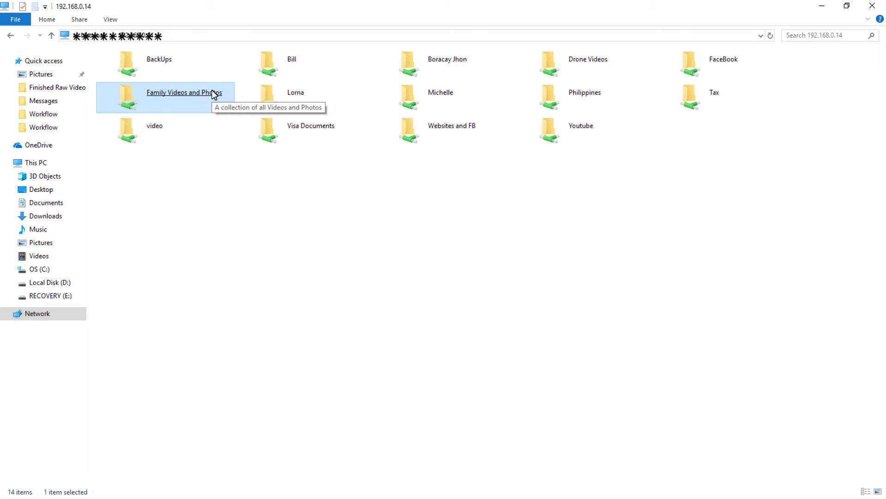
left_click(212, 133)
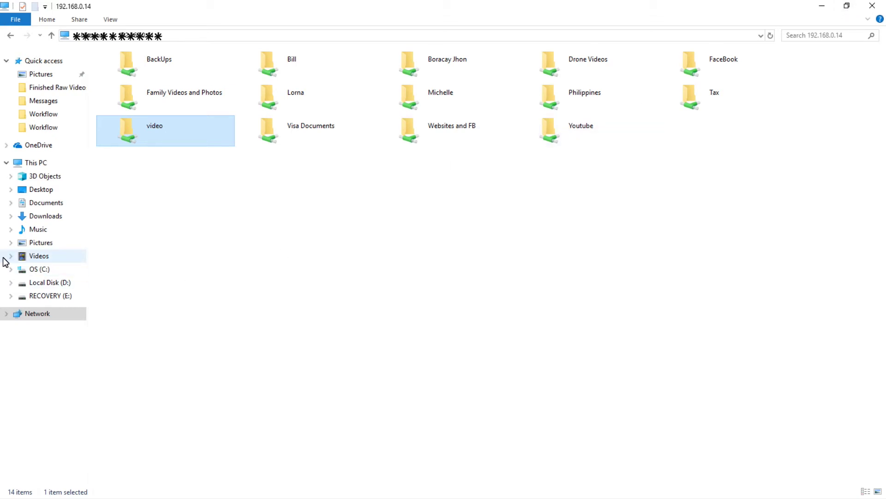
left_click(456, 64)
left_click(567, 136)
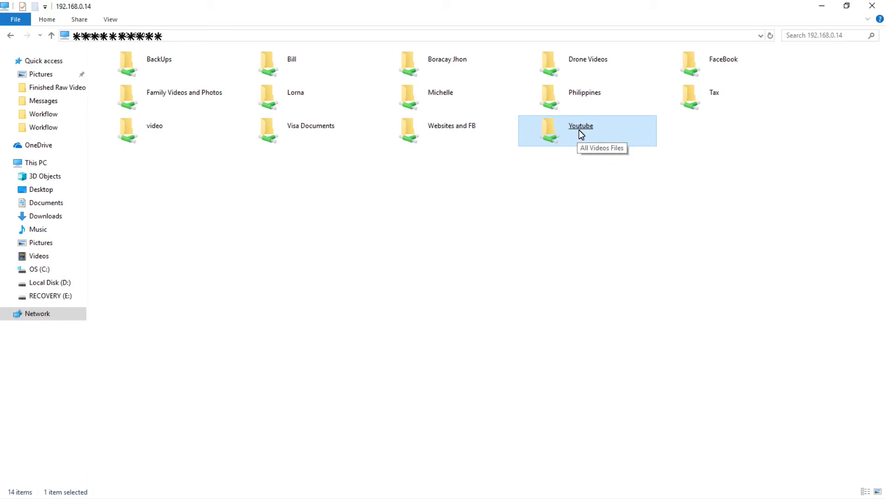
Create a desktop shortcut to the NAS Youtube folder.
right_click(549, 132)
mouse_move(581, 222)
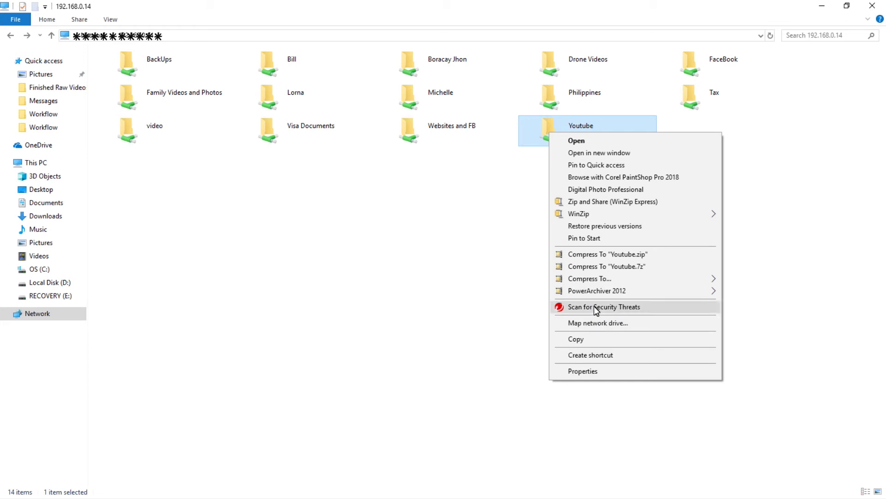
left_click(593, 356)
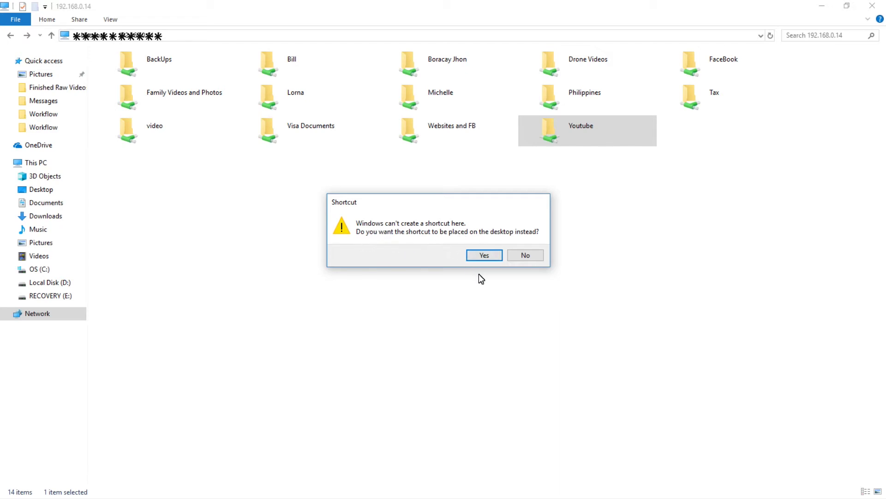
left_click(484, 255)
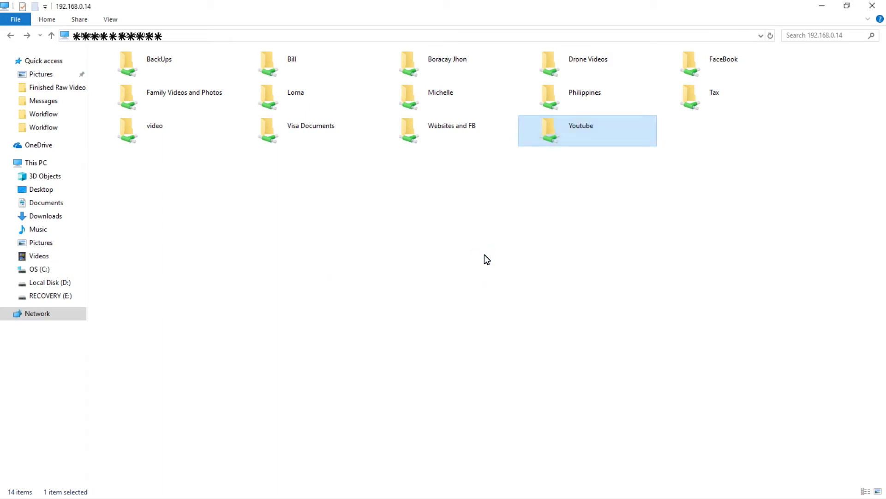
Test the desktop Youtube shortcut by opening it and browsing the YTVideos 2018 folder.
left_click(822, 7)
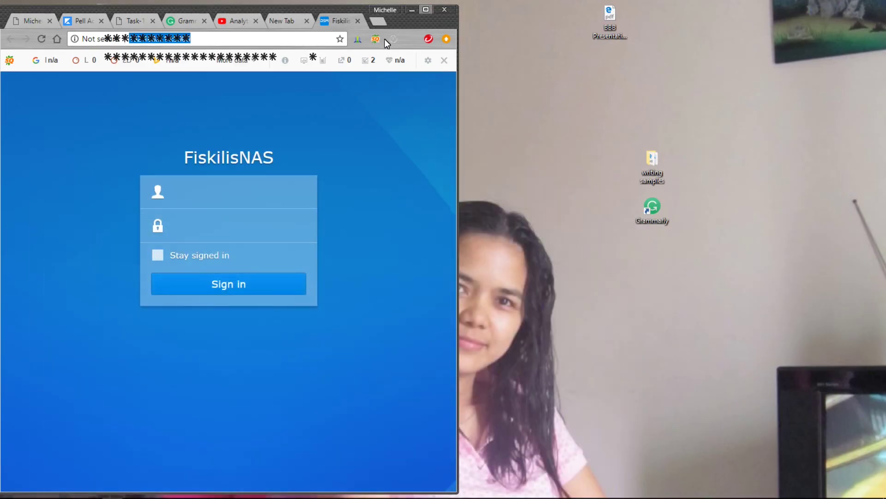
left_click(410, 10)
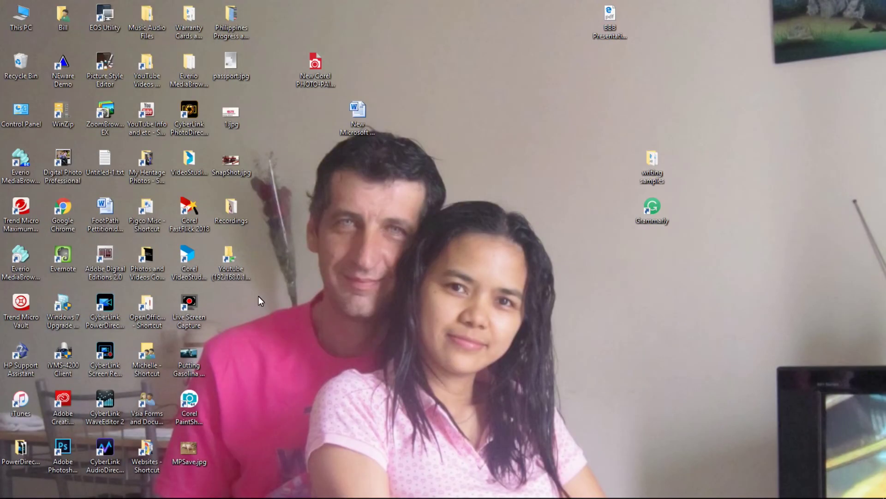
double_click(238, 256)
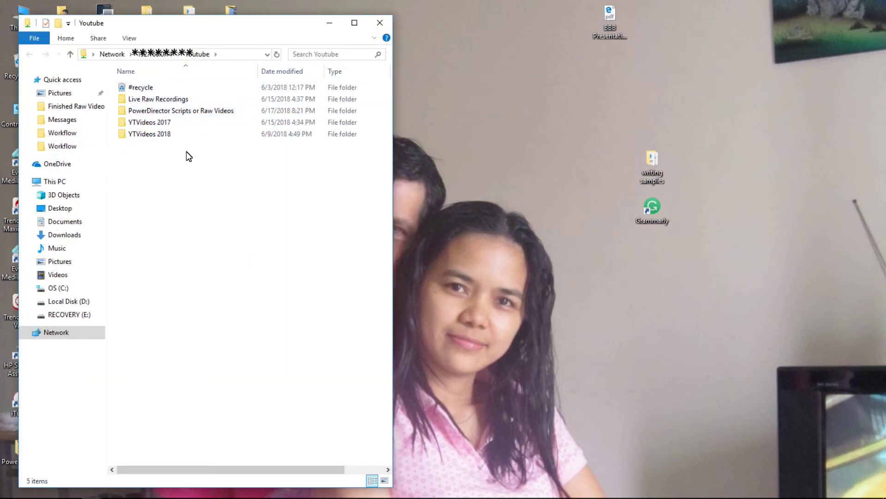
double_click(145, 136)
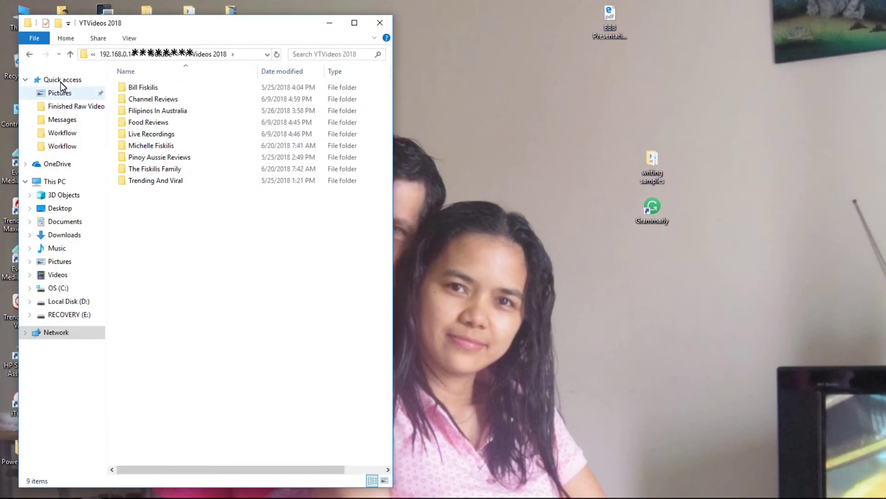
left_click(30, 54)
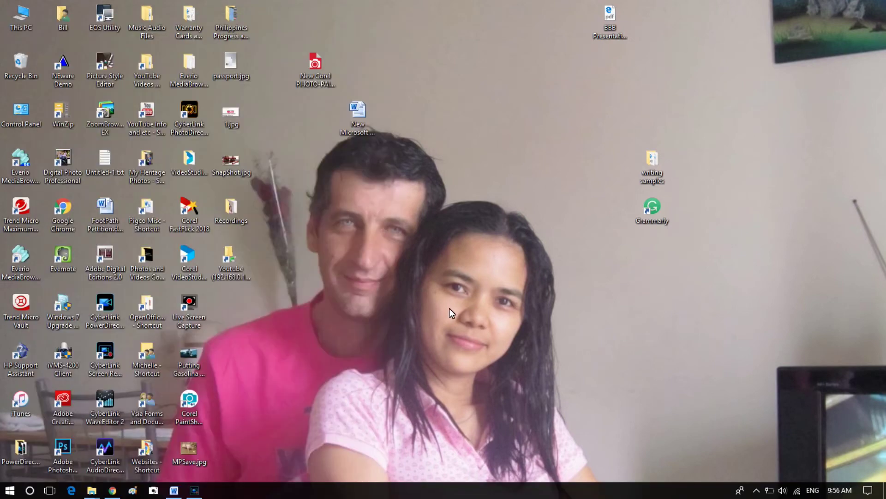
Map the Youtube shortcut's share as network drive A: from its context menu.
right_click(229, 265)
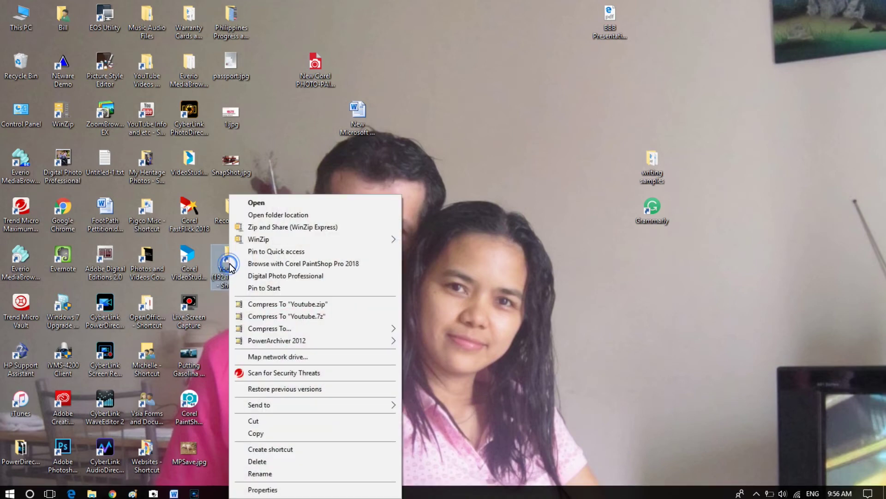
left_click(265, 357)
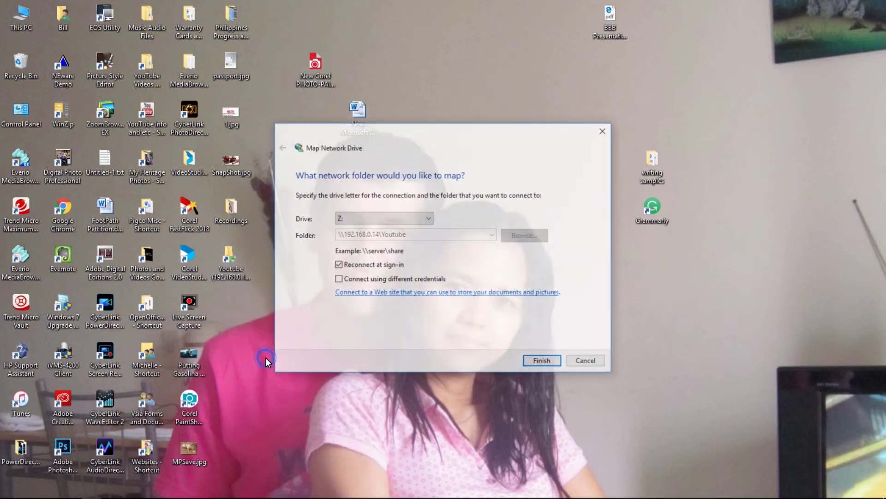
left_click(429, 218)
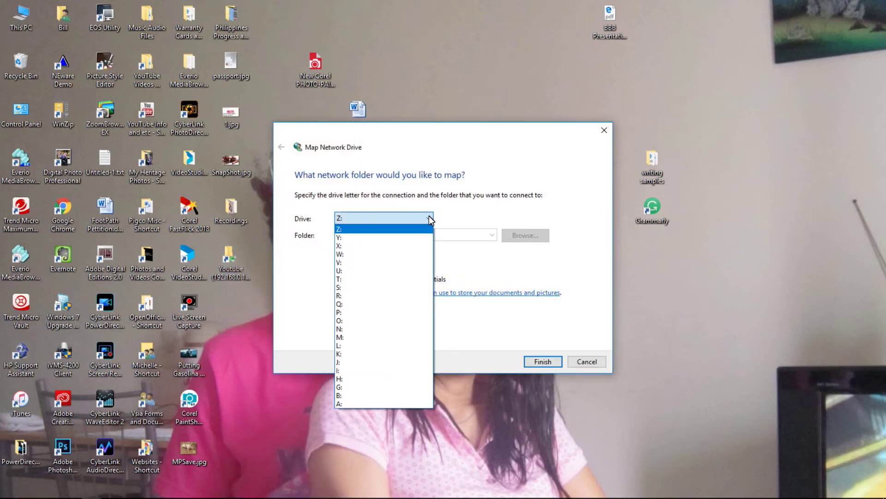
left_click(389, 404)
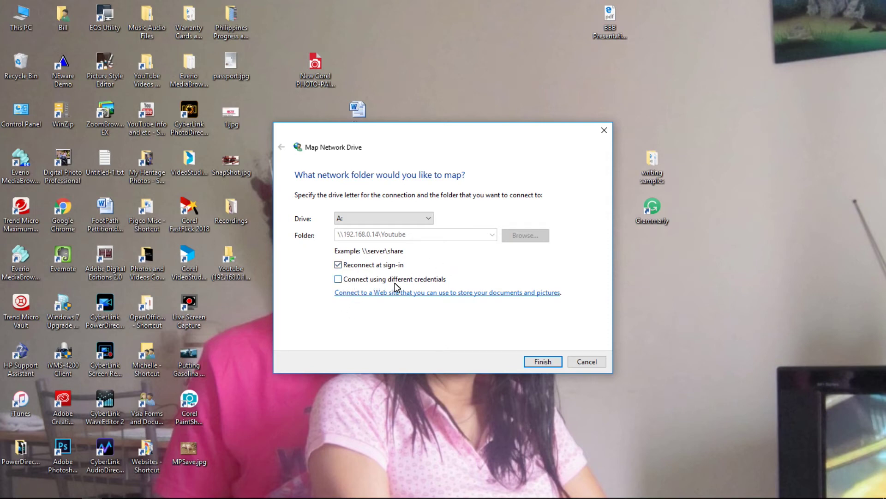
left_click(537, 363)
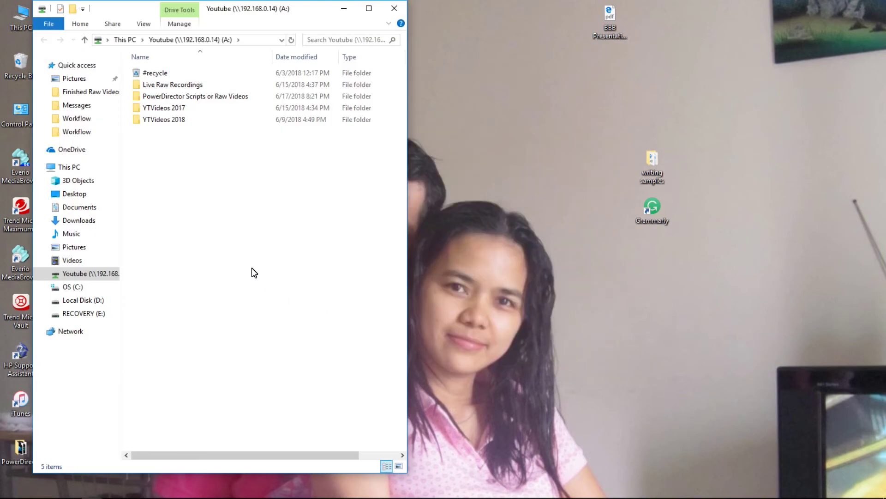
Browse the Network location, dismiss the network discovery warning, and close the window.
left_click(75, 331)
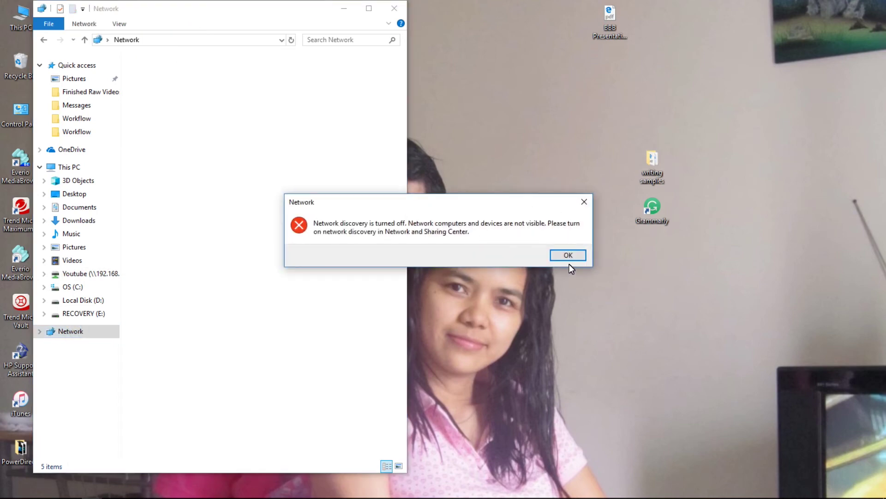
left_click(560, 254)
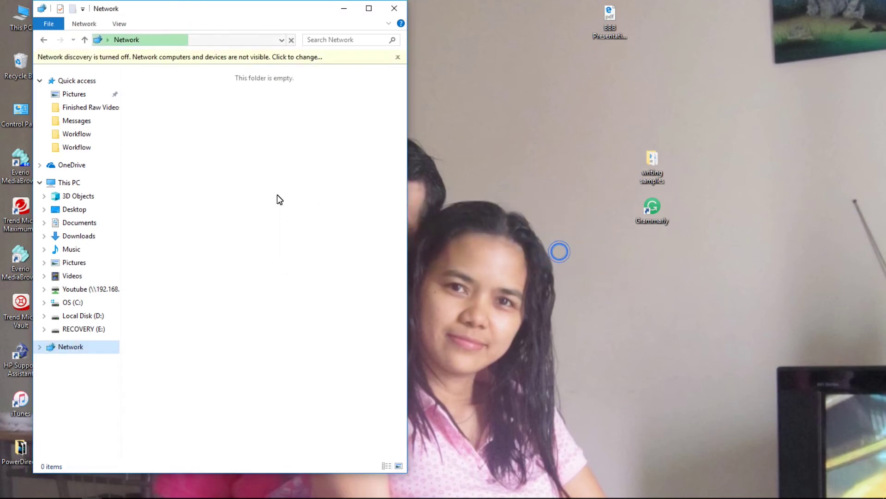
left_click(396, 9)
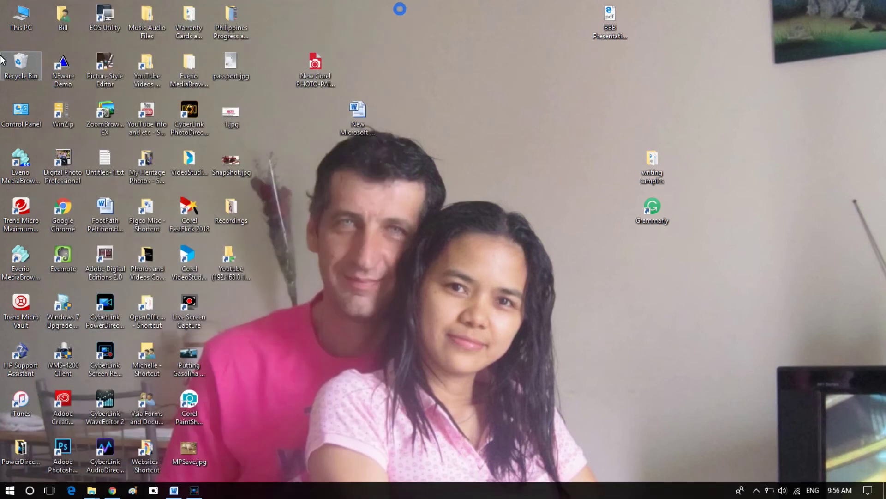
Open the mapped Youtube drive from This PC's network locations, then close it.
double_click(21, 17)
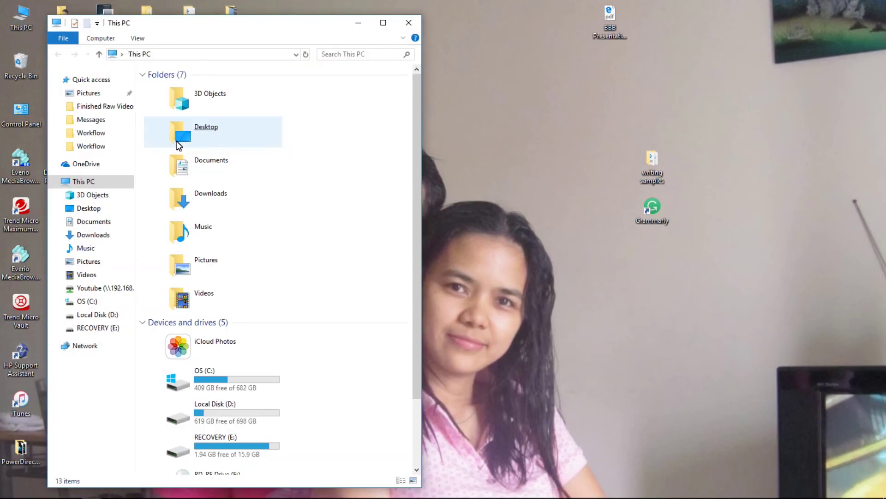
left_click(176, 140)
left_click(383, 23)
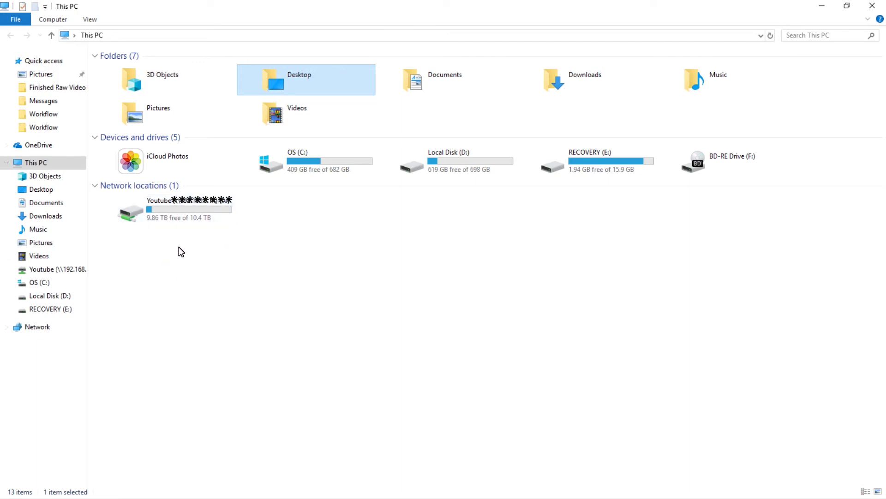
left_click(174, 215)
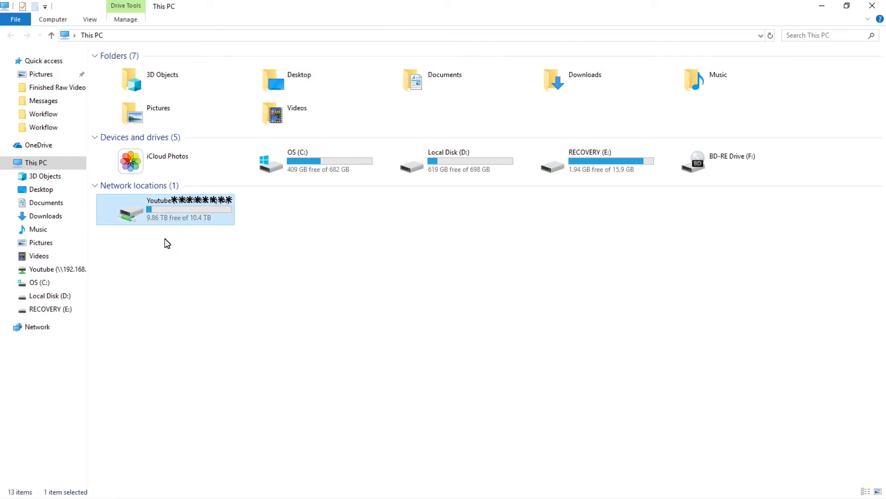
double_click(162, 214)
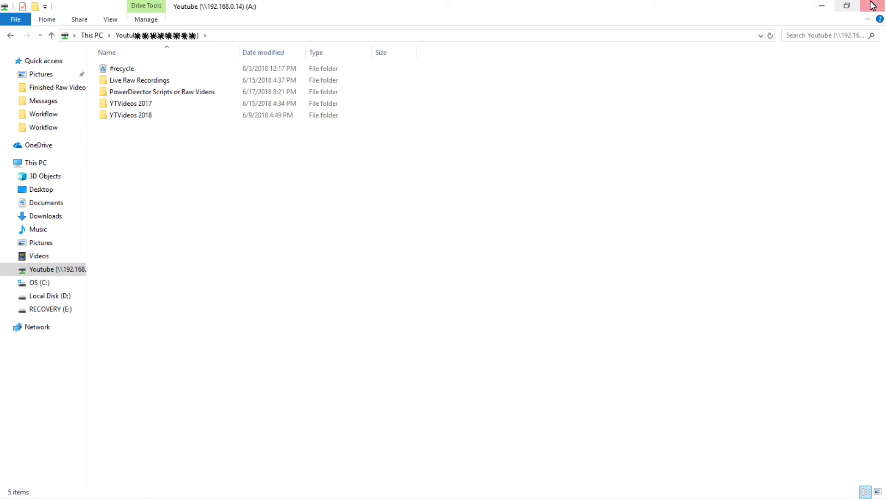
left_click(872, 6)
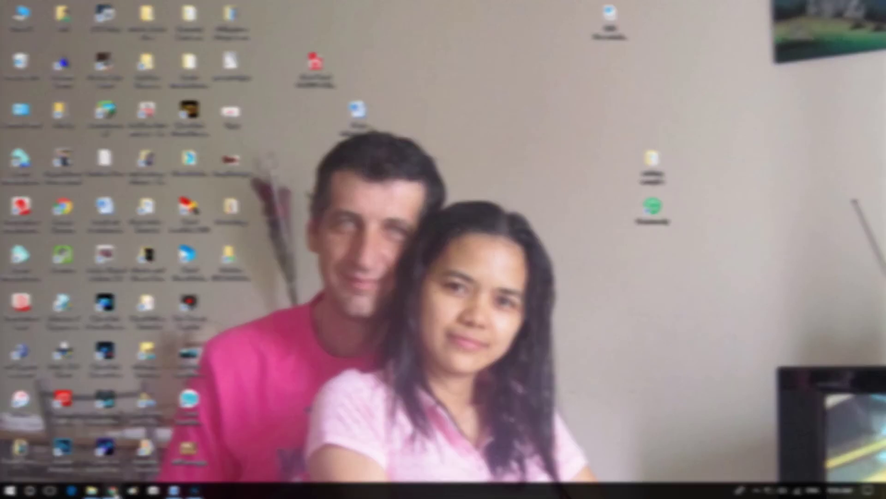
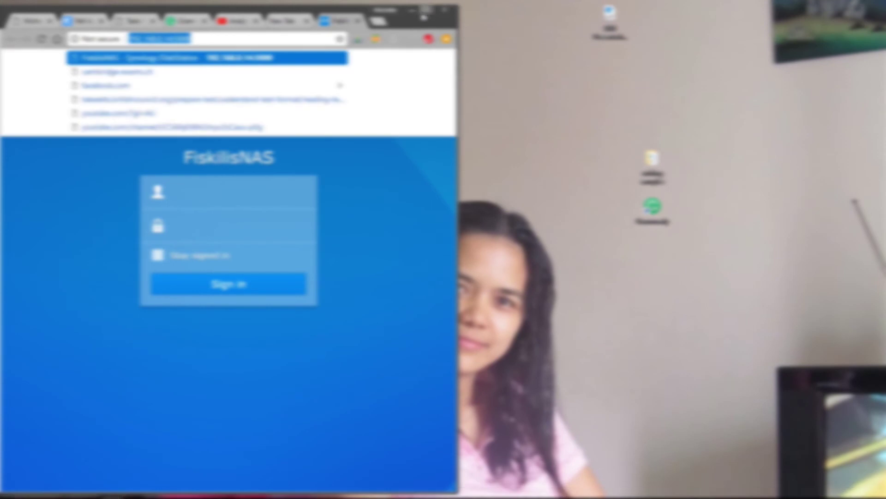
Maximise Chrome and sign in to FiskilisNAS with the administrator account's username and password.
left_click(426, 9)
left_click(440, 197)
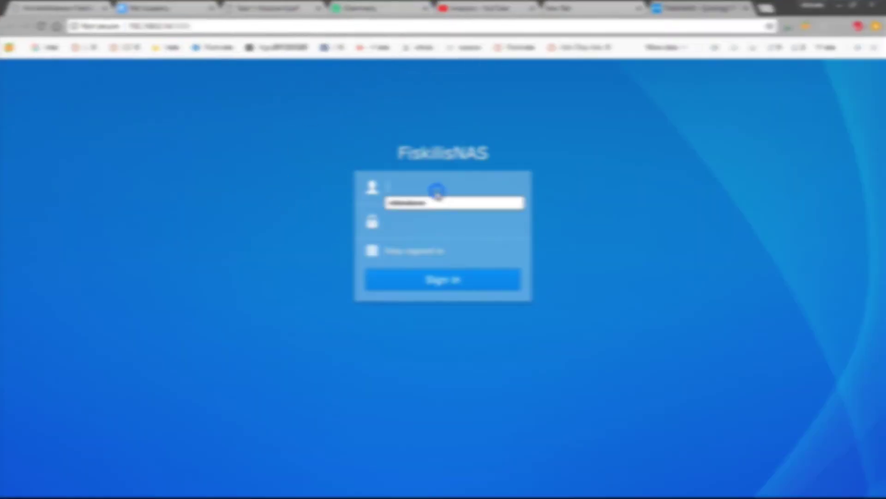
key("Return")
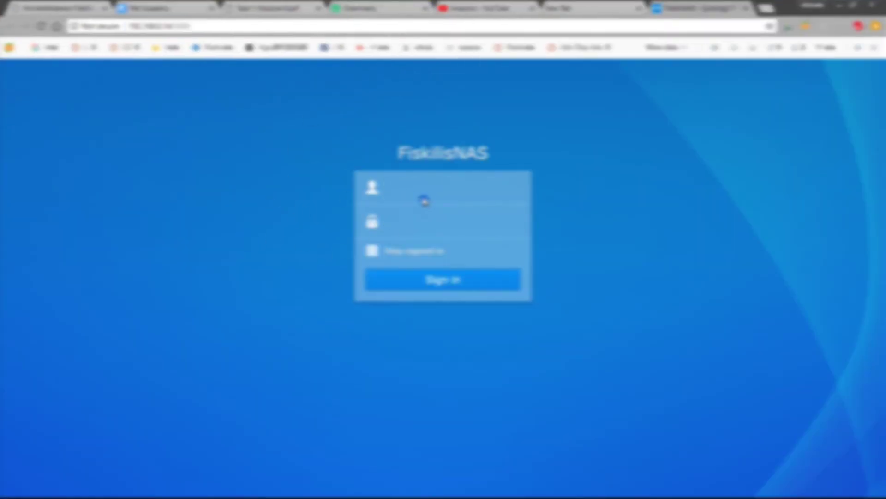
left_click(420, 199)
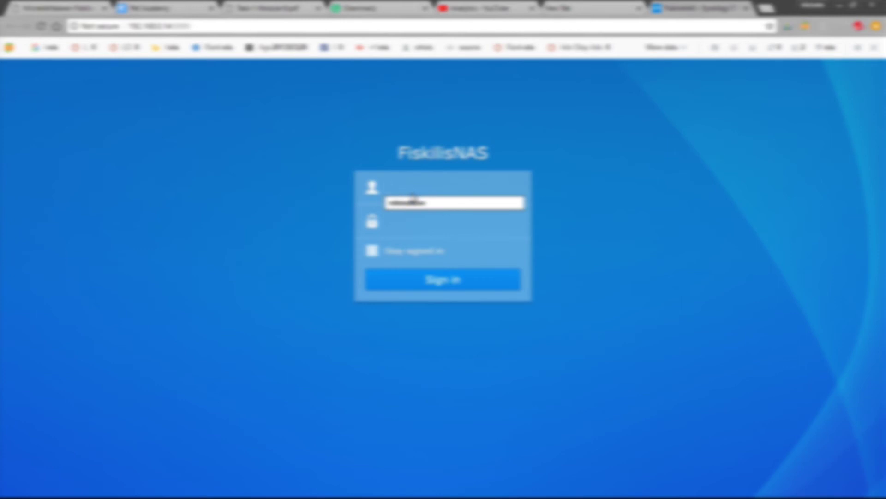
type("admi")
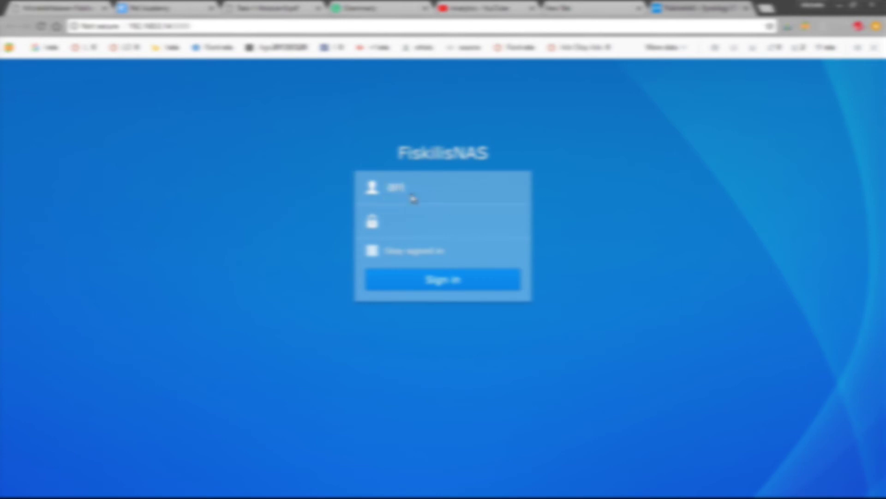
type("nistra**********")
left_click_drag(428, 222, 370, 224)
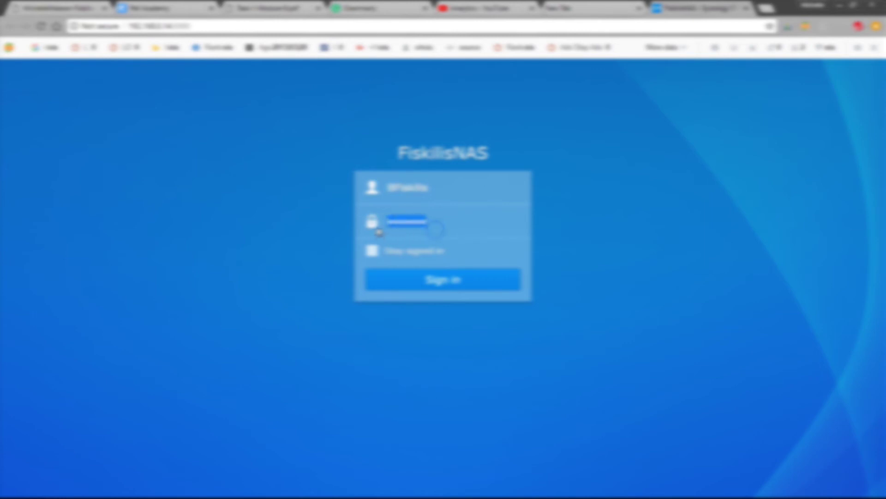
type("***********")
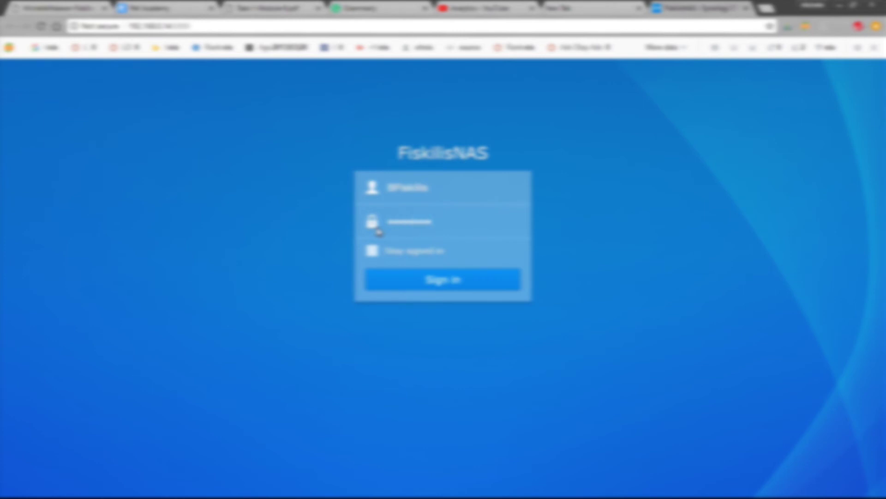
type("********")
type("*********")
key("Return")
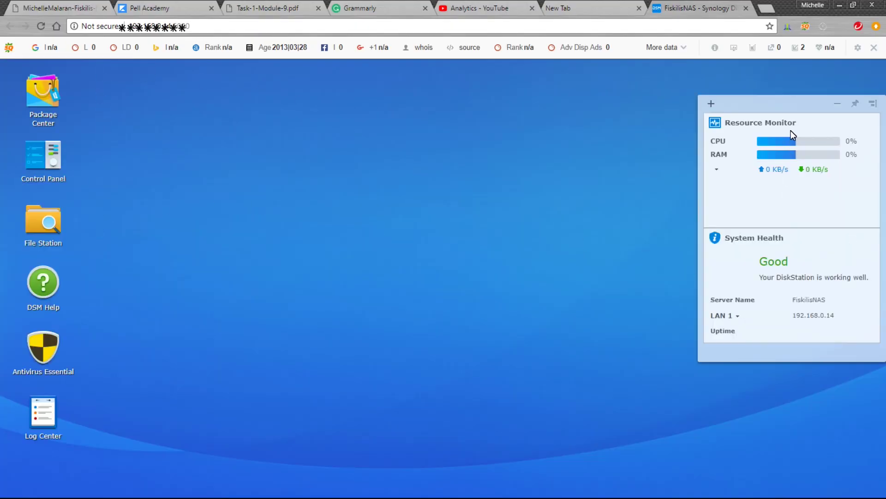
Drag the DSM widget panel down the desktop so System Health sits above Resource Monitor.
left_click_drag(787, 106, 784, 146)
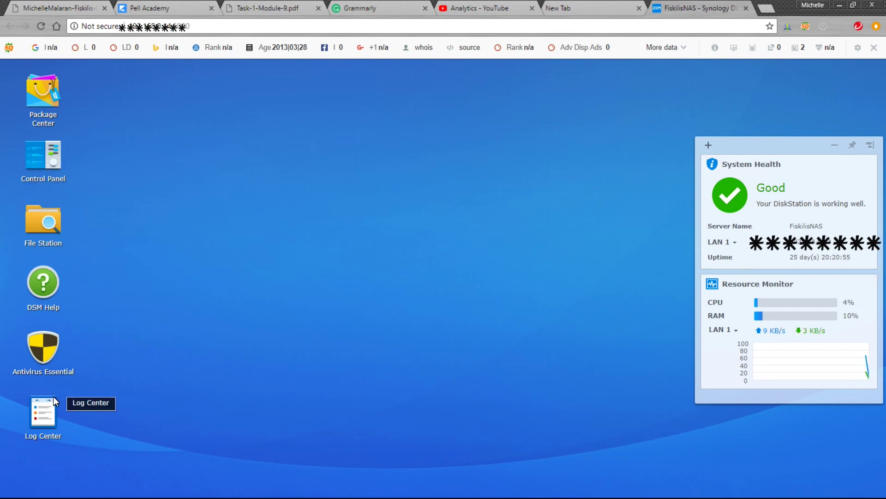
Review Log Center and Control Panel's Info Center, then close the FiskilisNAS browser tab.
left_click(41, 422)
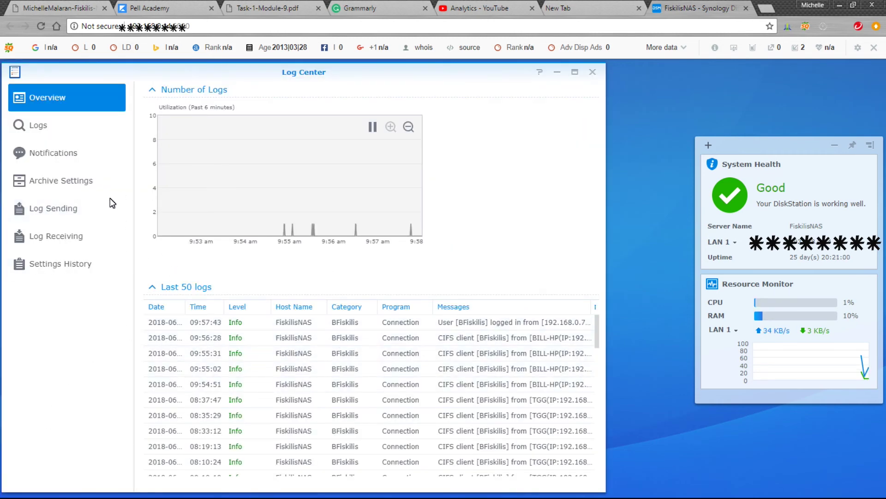
left_click(592, 72)
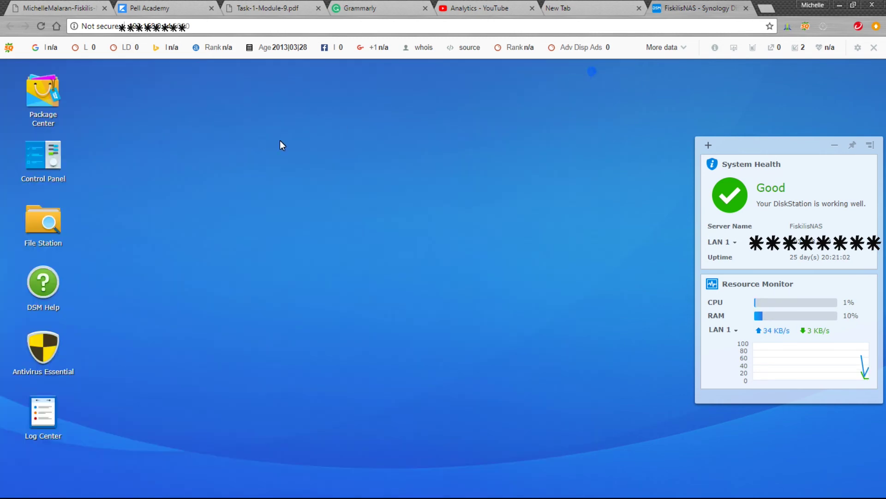
left_click(48, 165)
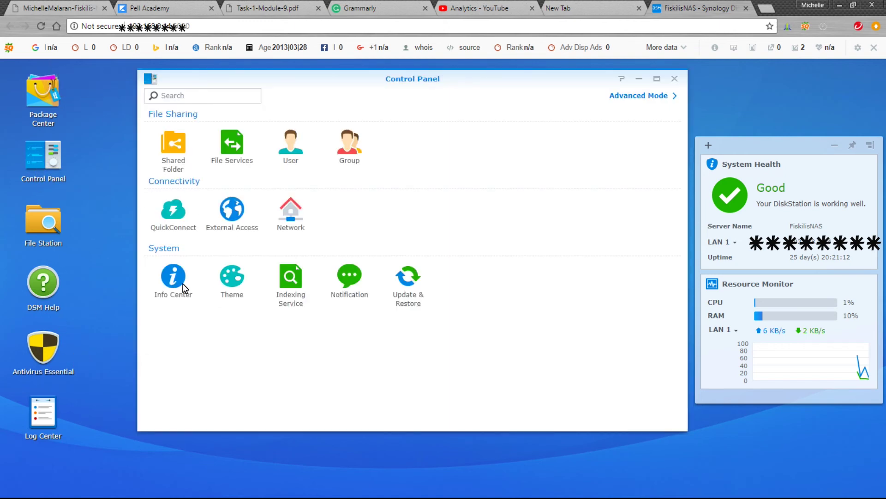
left_click(182, 285)
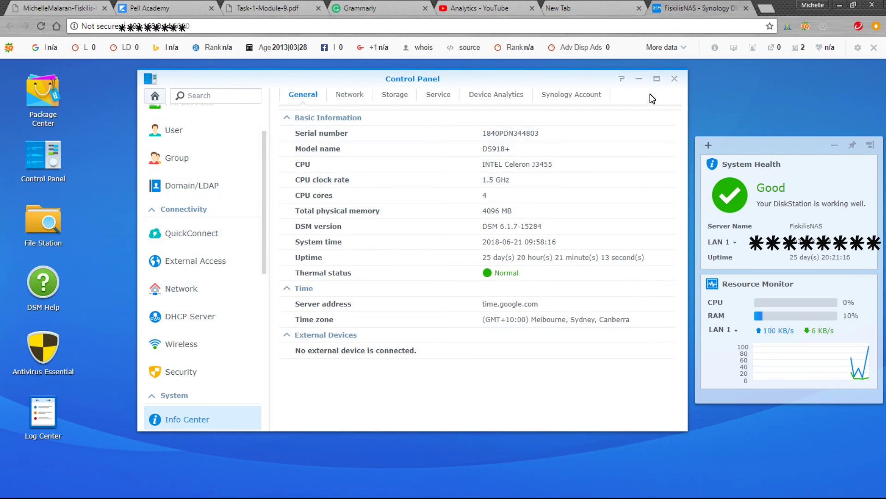
left_click(675, 79)
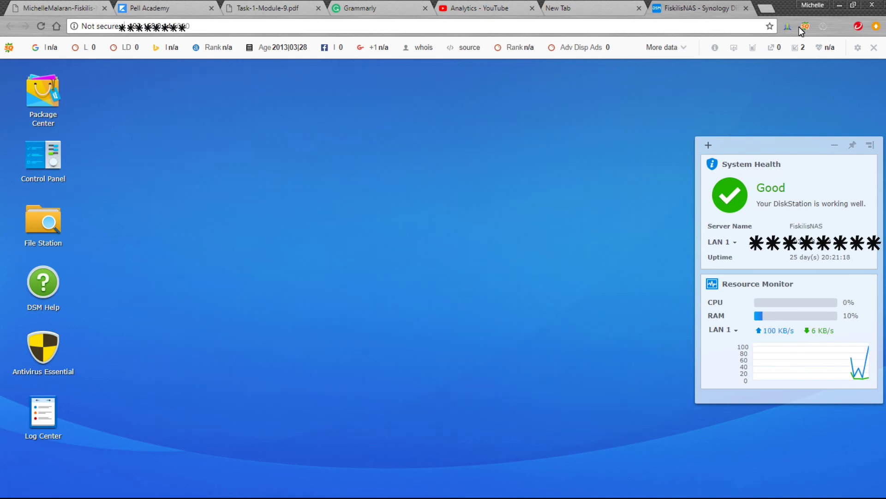
left_click(746, 8)
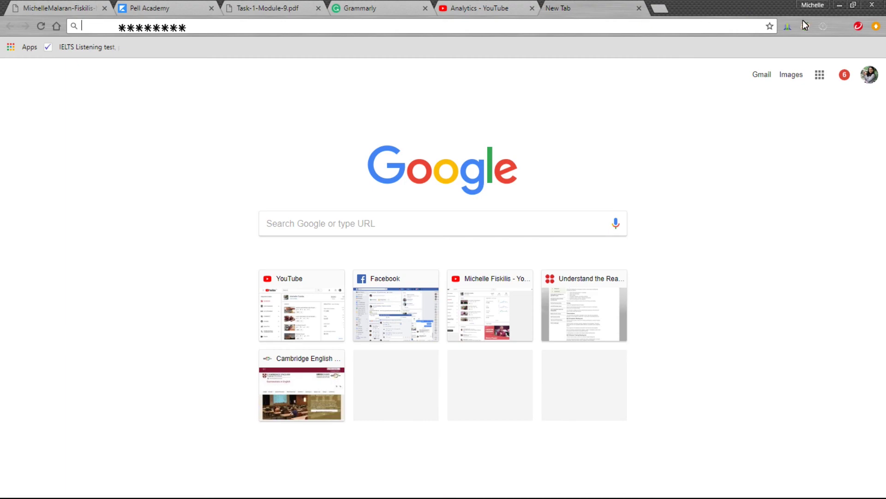
Minimise Google Chrome to reveal the Windows desktop.
left_click(838, 6)
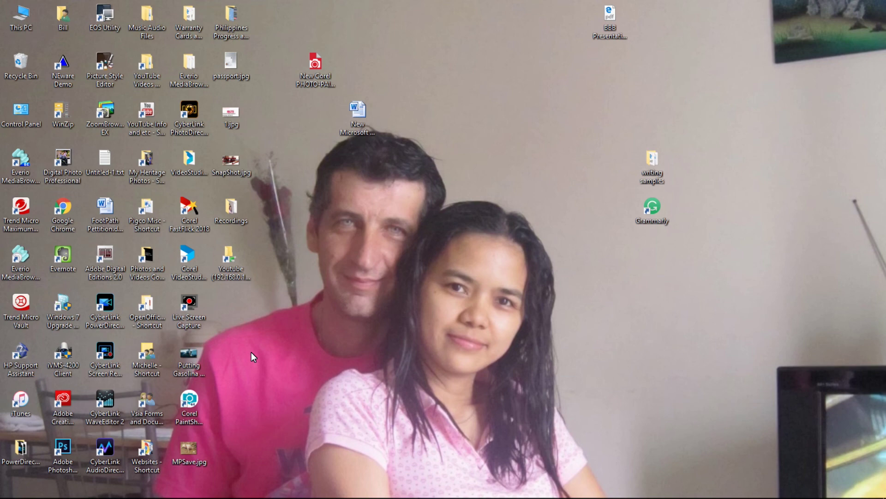
Browse Youtube > YTVideos 2018 > The Fiskilis Family > Finished Videos, then return to YTVideos 2018.
double_click(225, 269)
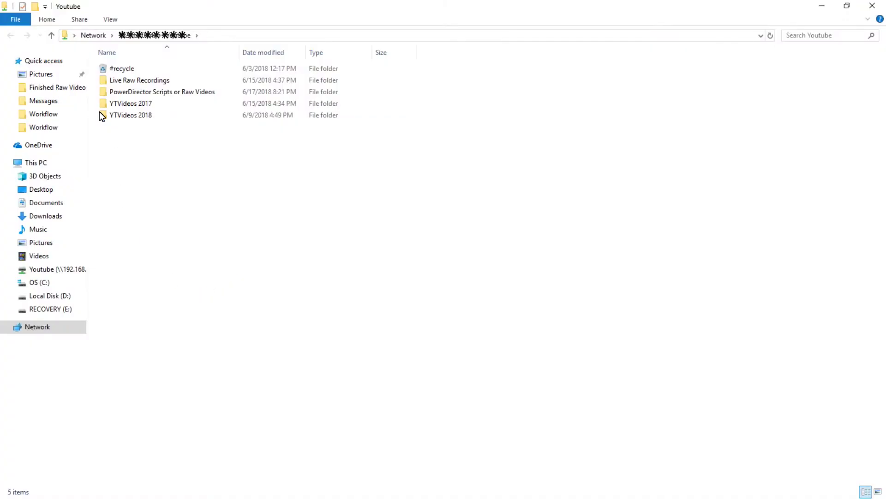
double_click(107, 118)
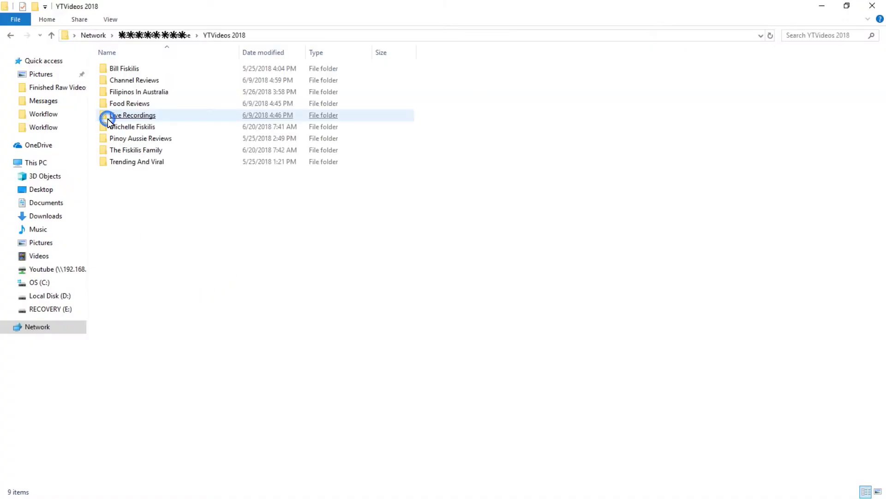
left_click(134, 95)
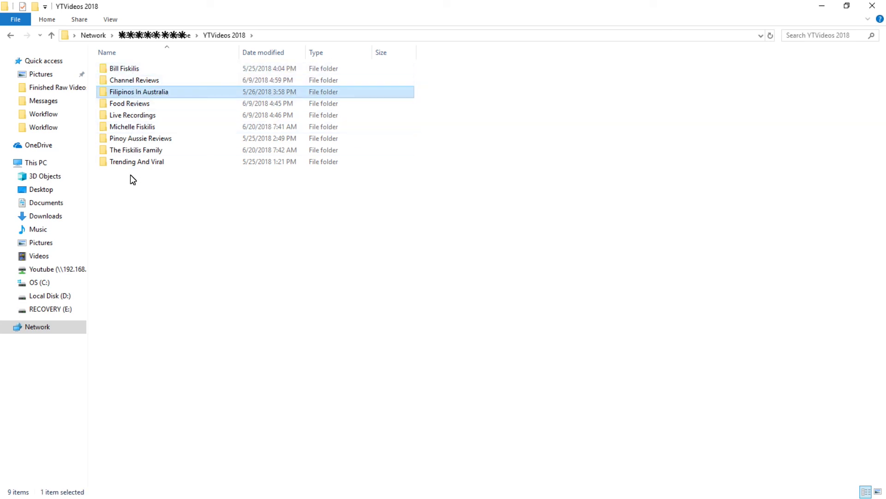
left_click(132, 155)
double_click(132, 154)
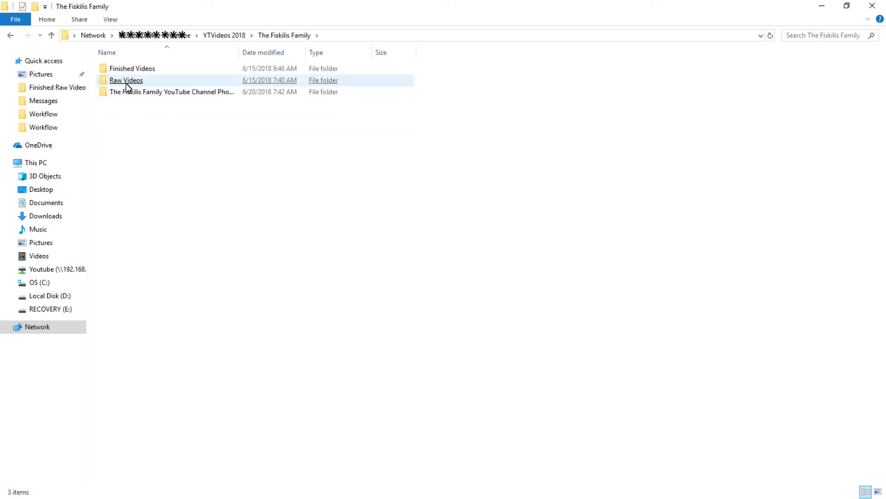
double_click(131, 69)
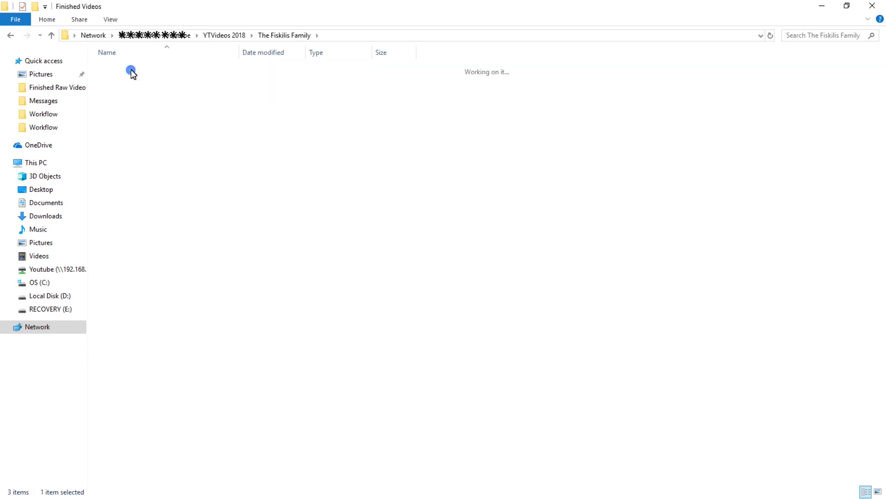
left_click(11, 37)
left_click(12, 37)
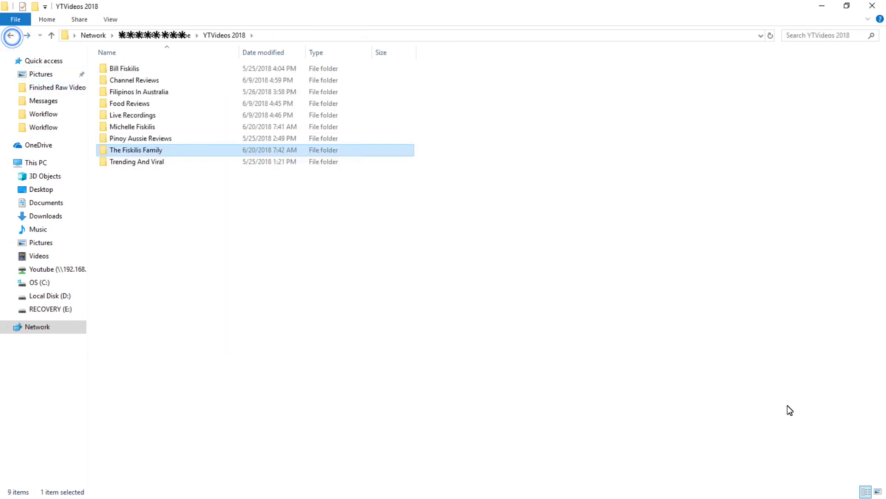